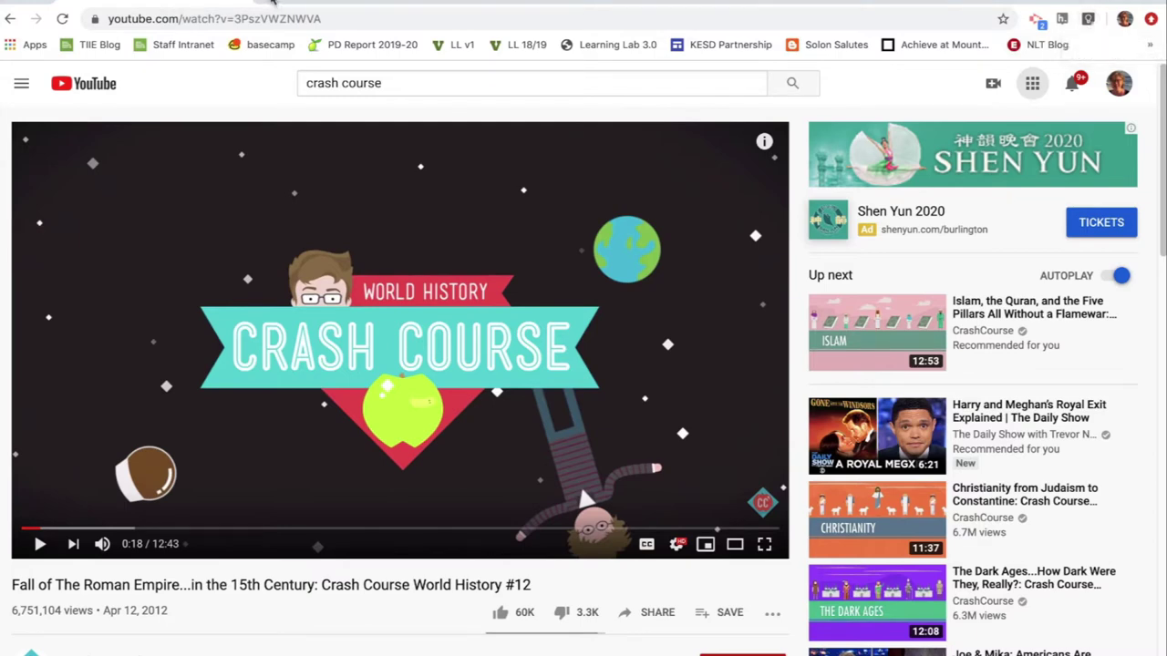
Open Google Keep at keep.google.com in the other browser tab.
{"action": "left_click", "coordinate": [273, 2]}
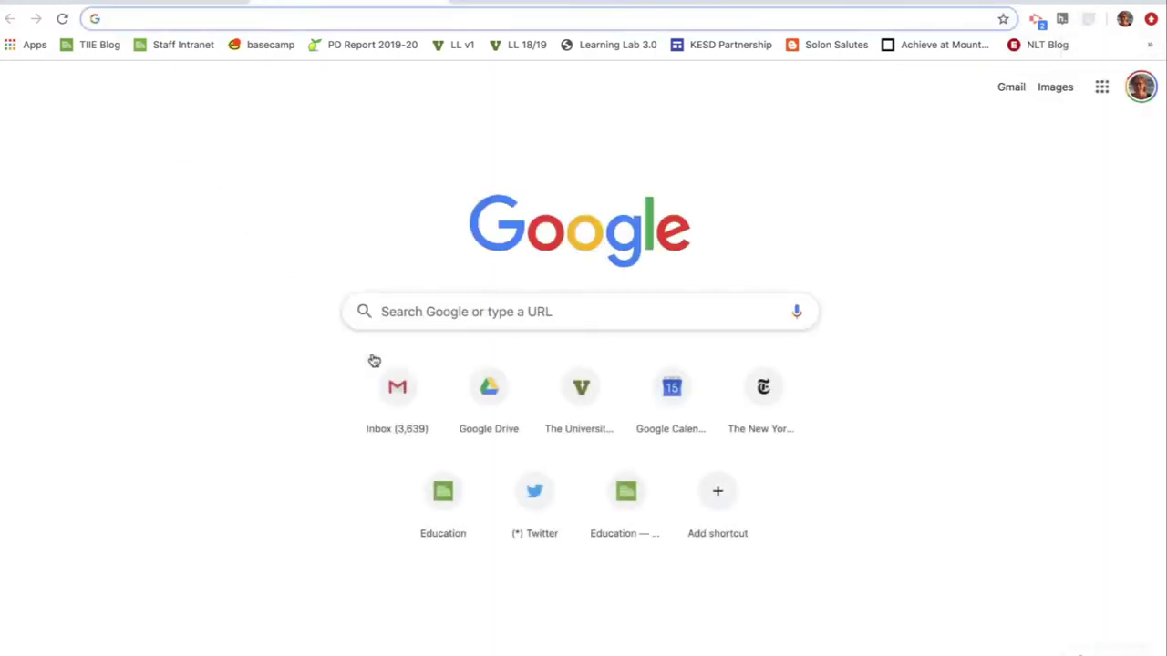
{"action": "left_click", "coordinate": [1102, 88]}
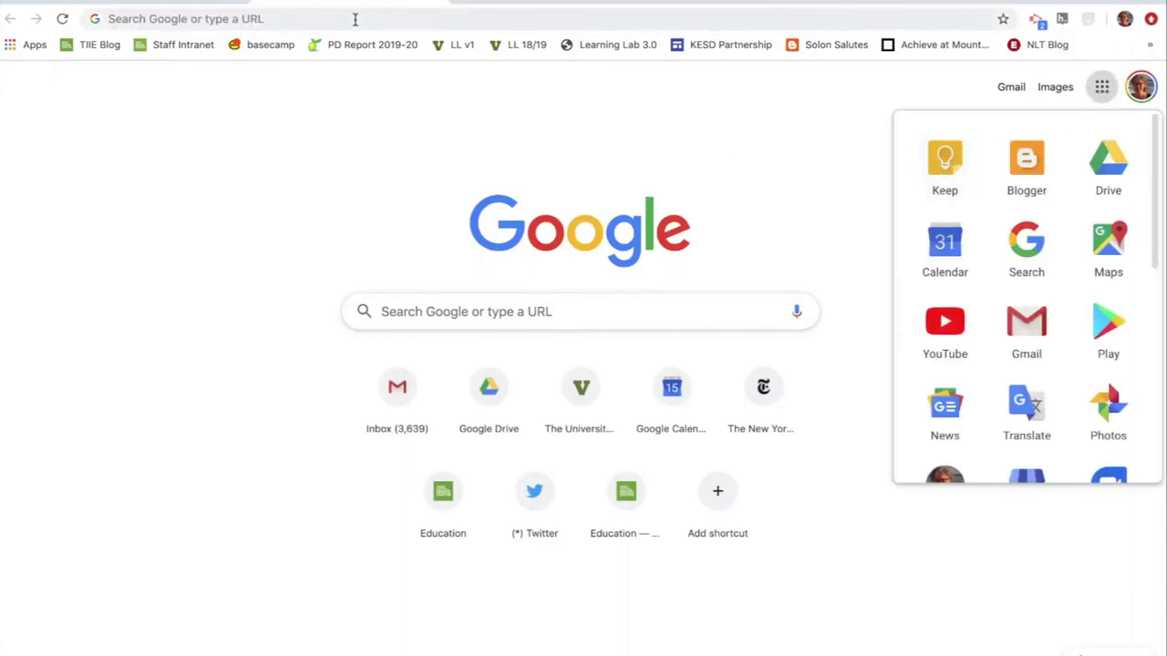
{"action": "left_click", "coordinate": [304, 20]}
{"action": "type", "text": "keep.google.com"}
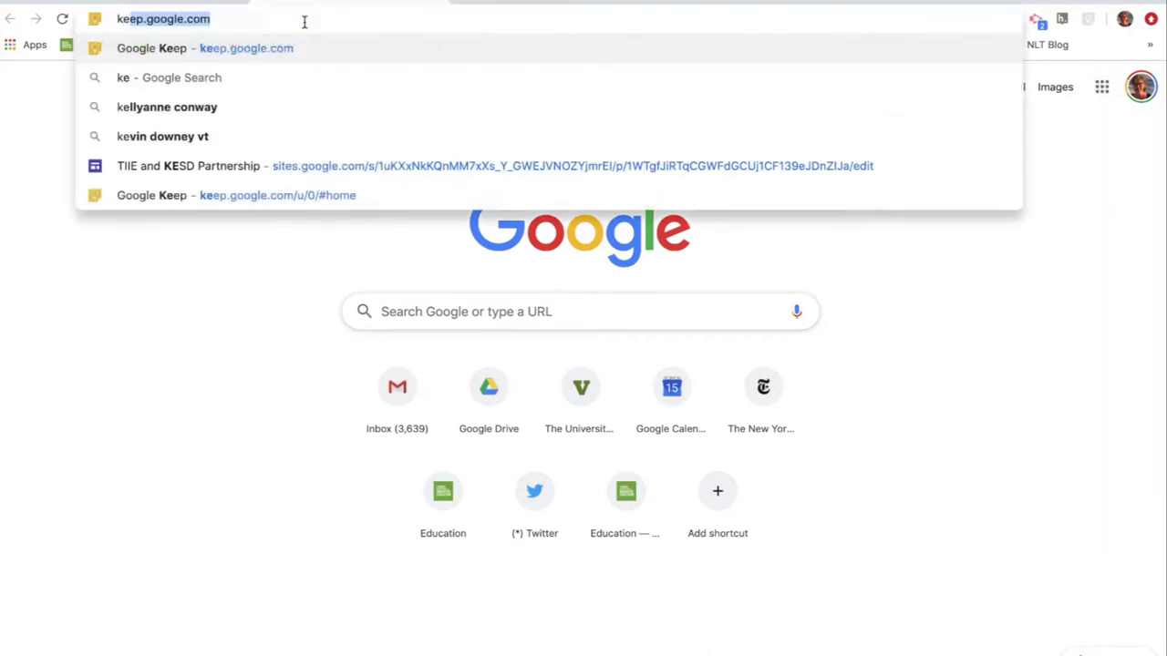
{"action": "key", "text": "Return"}
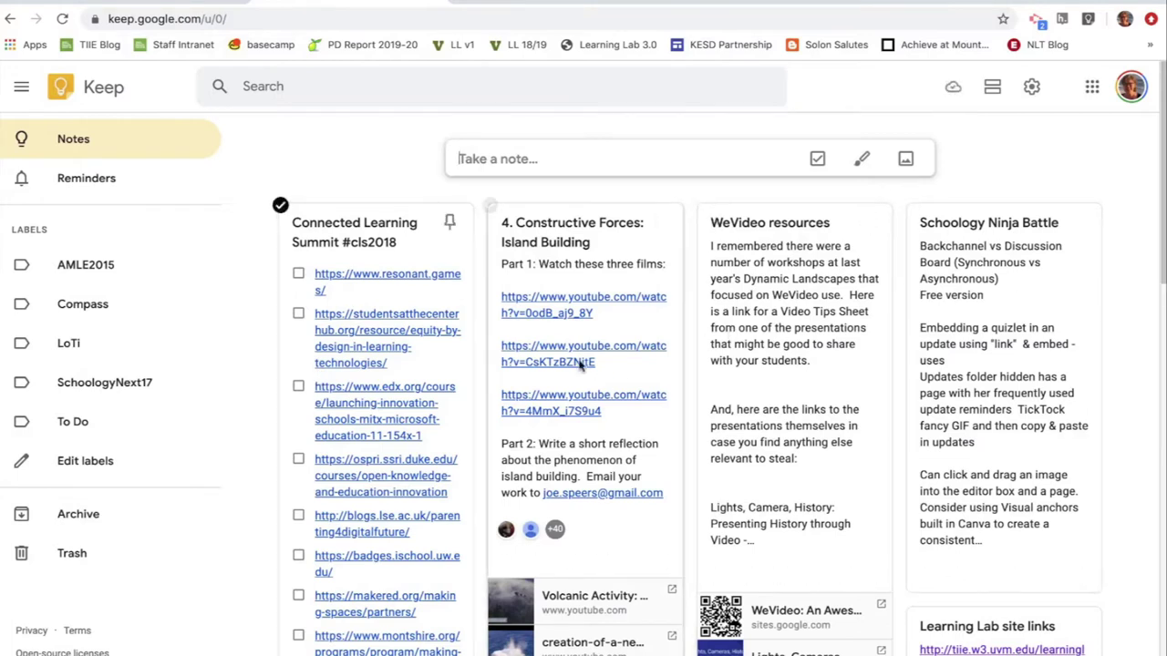
Create a note titled "Socratic Seminar" with the placeholder text "sdfalsdk" and close it.
{"action": "left_click", "coordinate": [542, 155]}
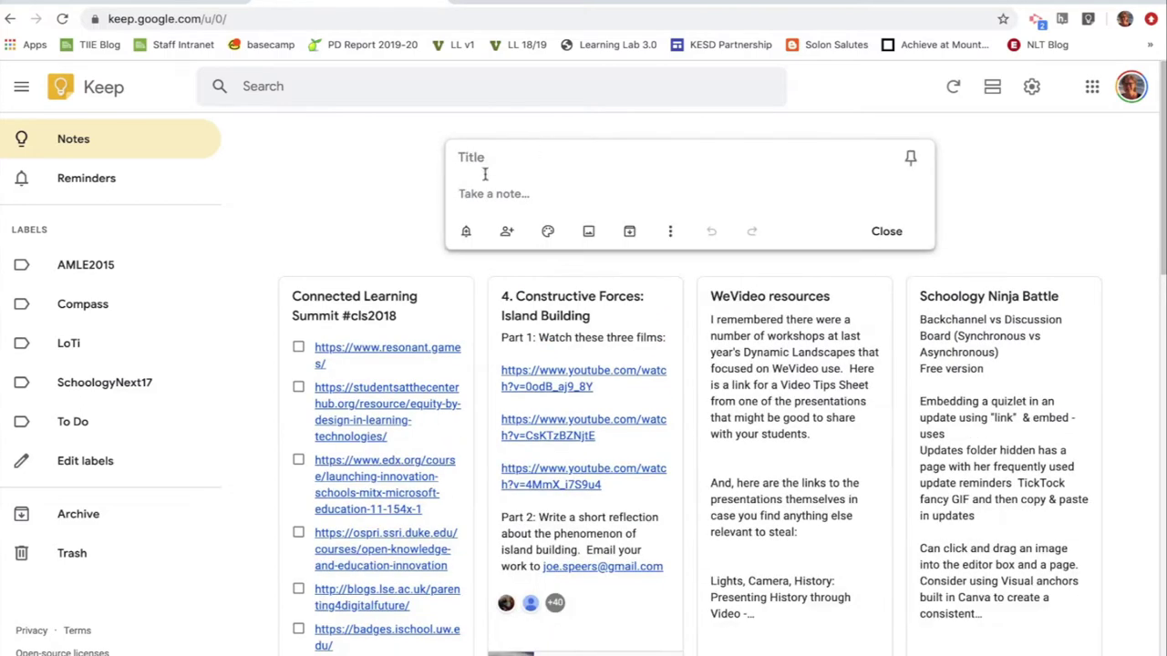
{"action": "type", "text": "S"}
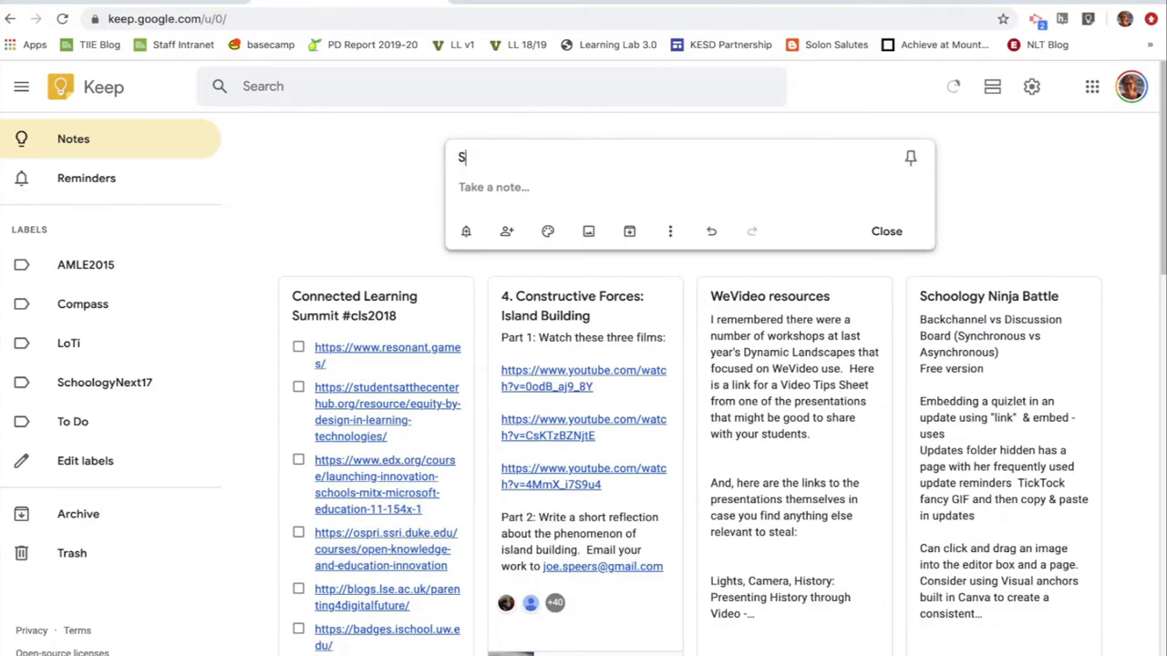
{"action": "type", "text": "ocratic Seminar"}
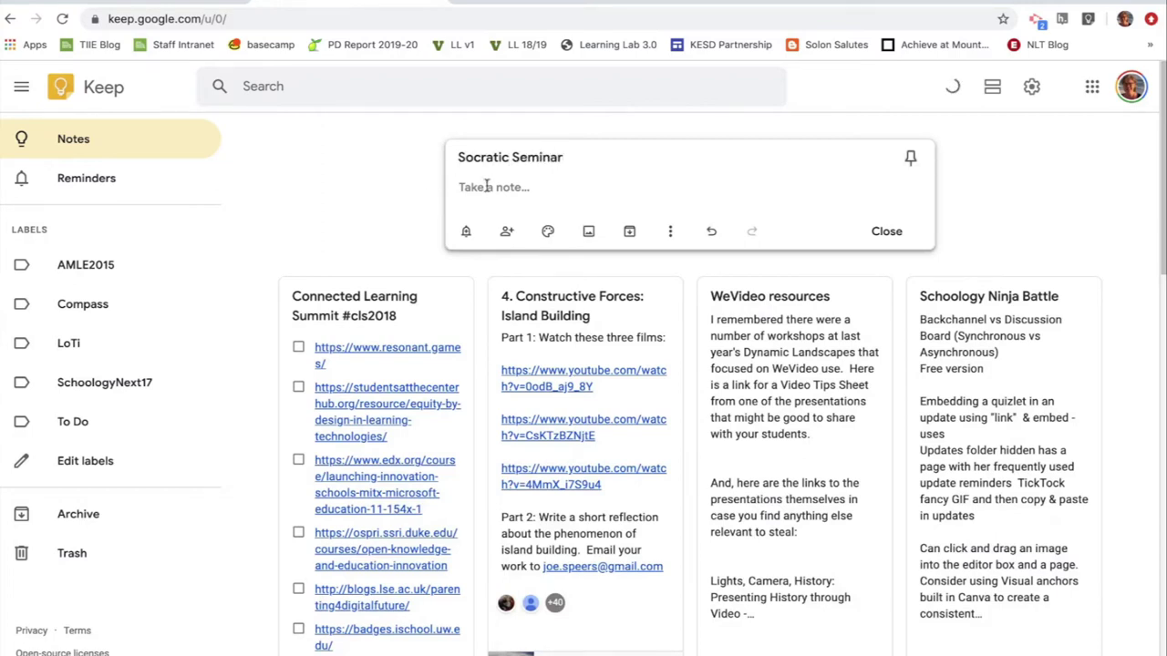
{"action": "left_click", "coordinate": [486, 187]}
{"action": "type", "text": "sdfalsdk"}
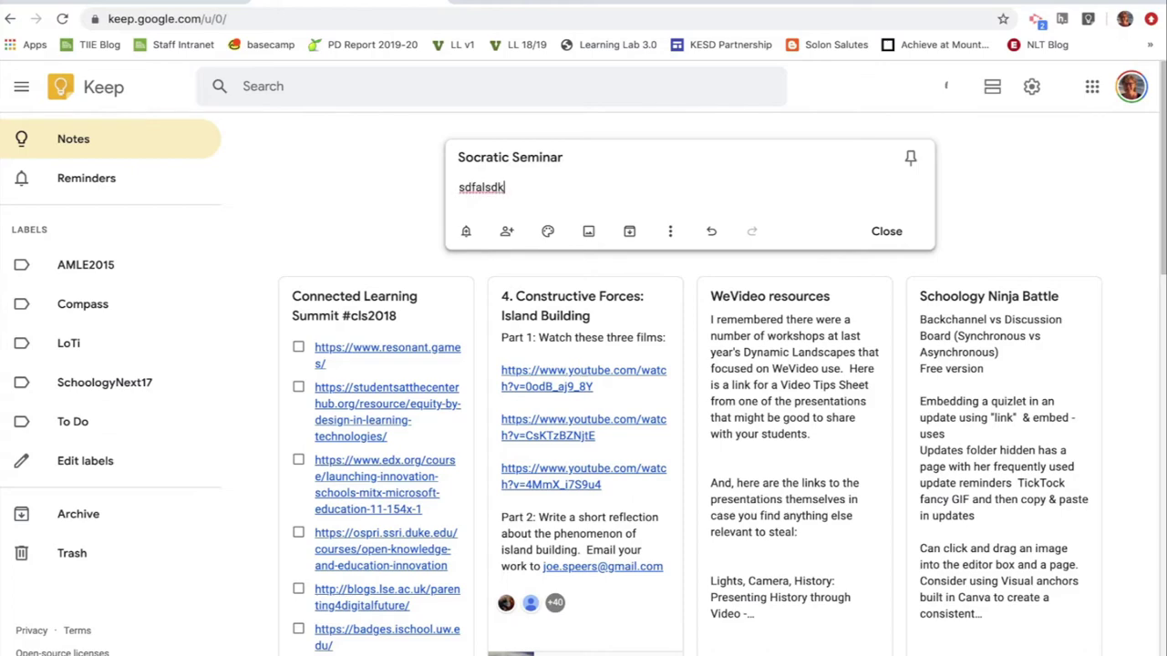
{"action": "left_click", "coordinate": [885, 230]}
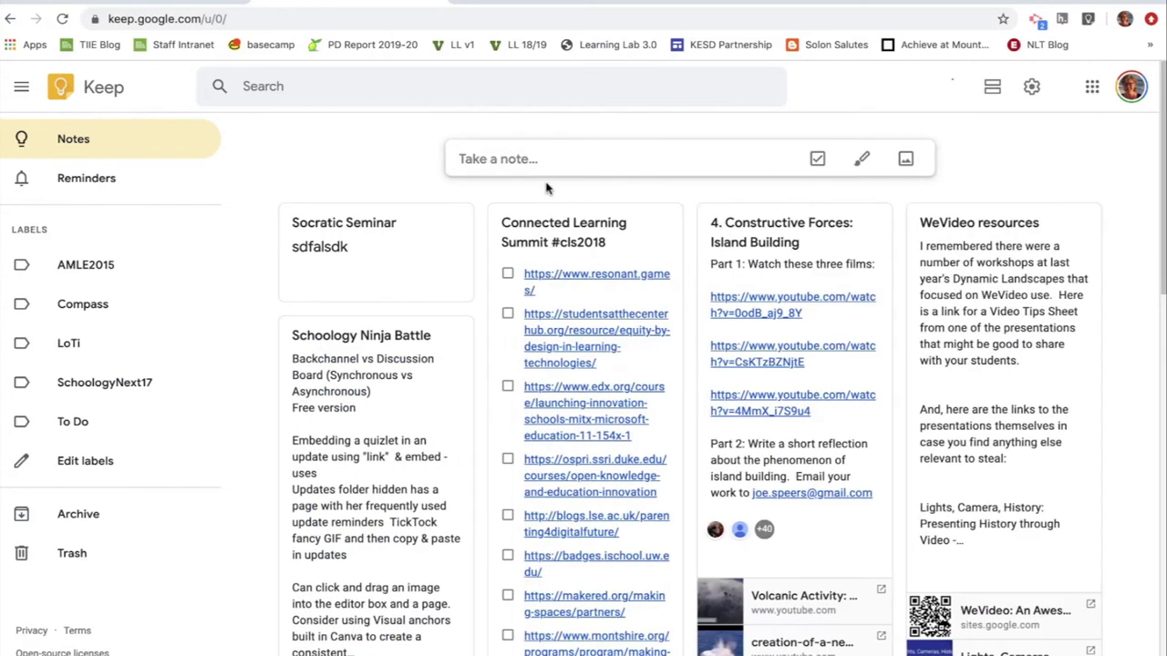
Delete the "Socratic Seminar" placeholder note.
{"action": "left_click", "coordinate": [456, 284]}
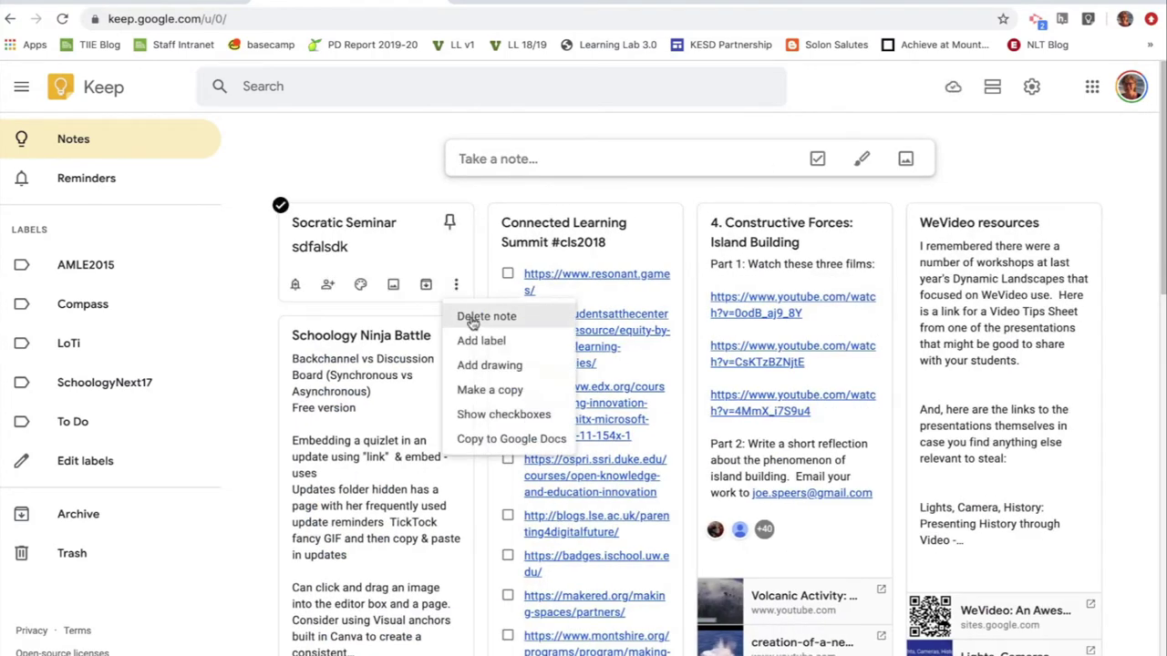
{"action": "left_click", "coordinate": [473, 319]}
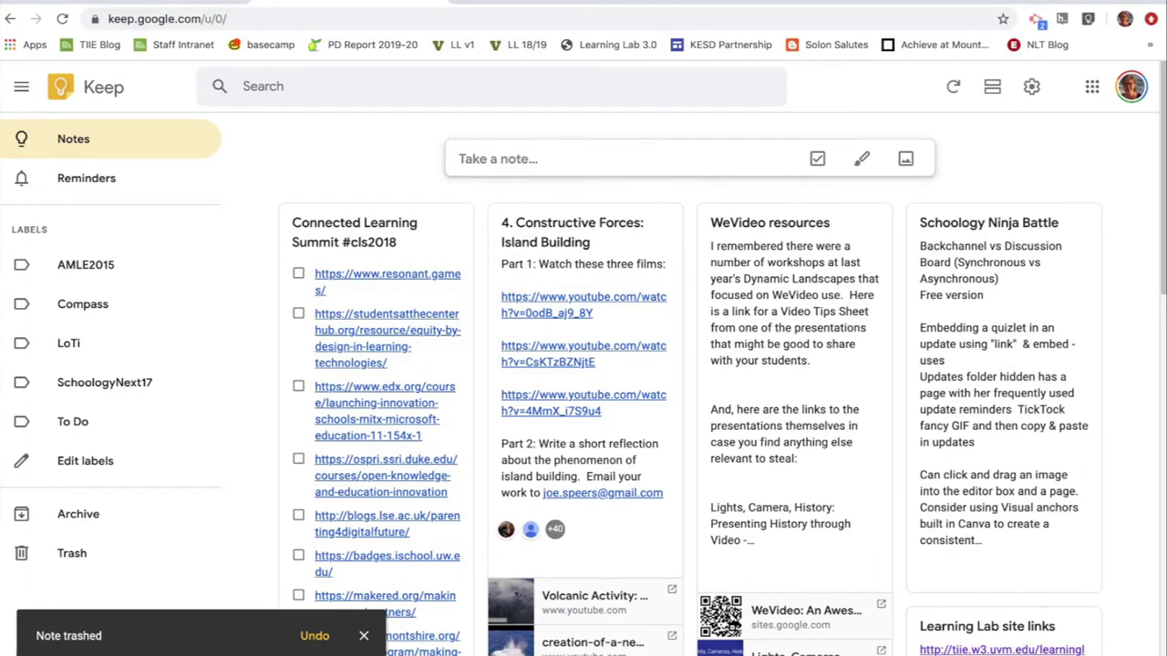
Switch back to the YouTube Crash Course video, play it to 0:25 and pause.
{"action": "left_click", "coordinate": [179, 2]}
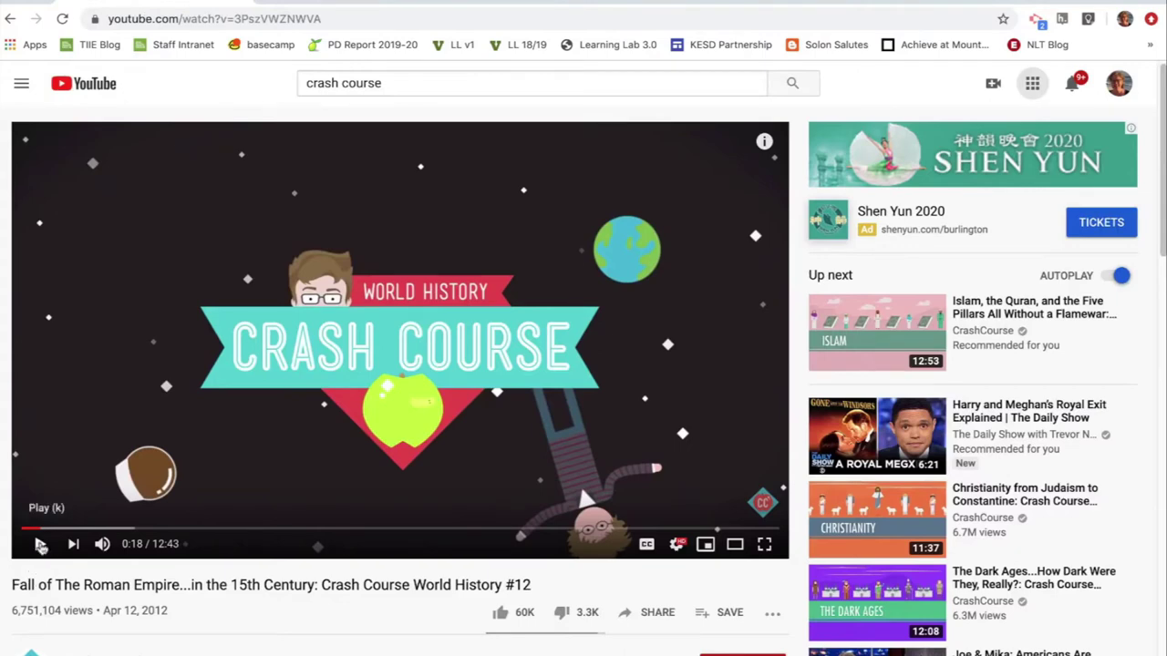
{"action": "left_click", "coordinate": [40, 545]}
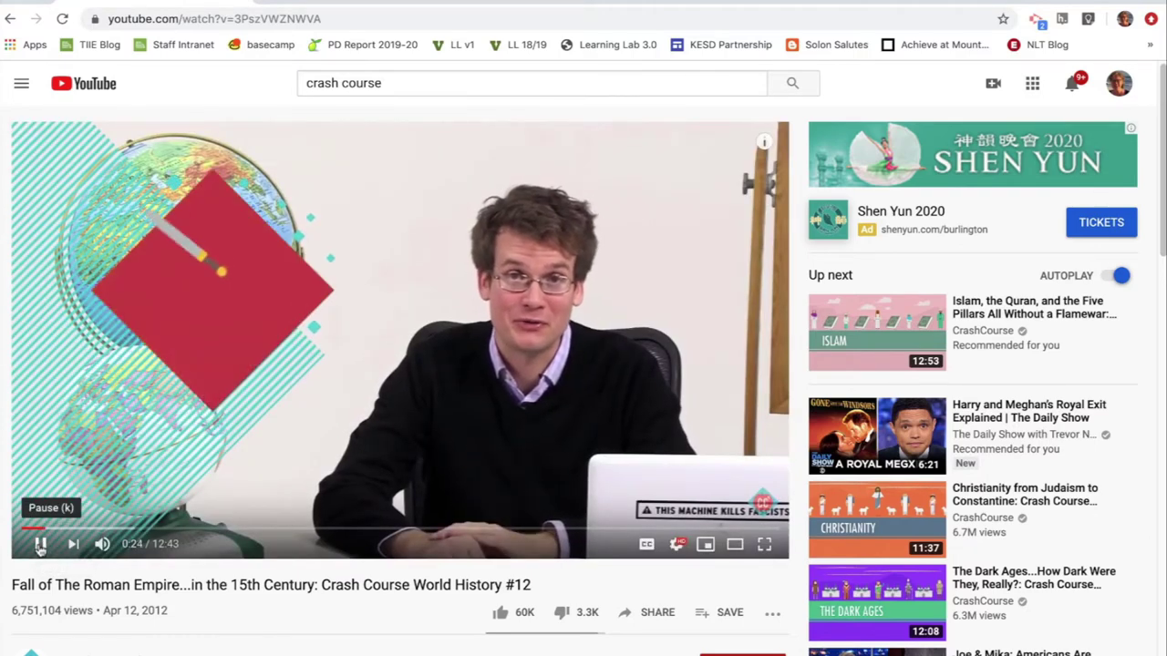
{"action": "left_click", "coordinate": [40, 545]}
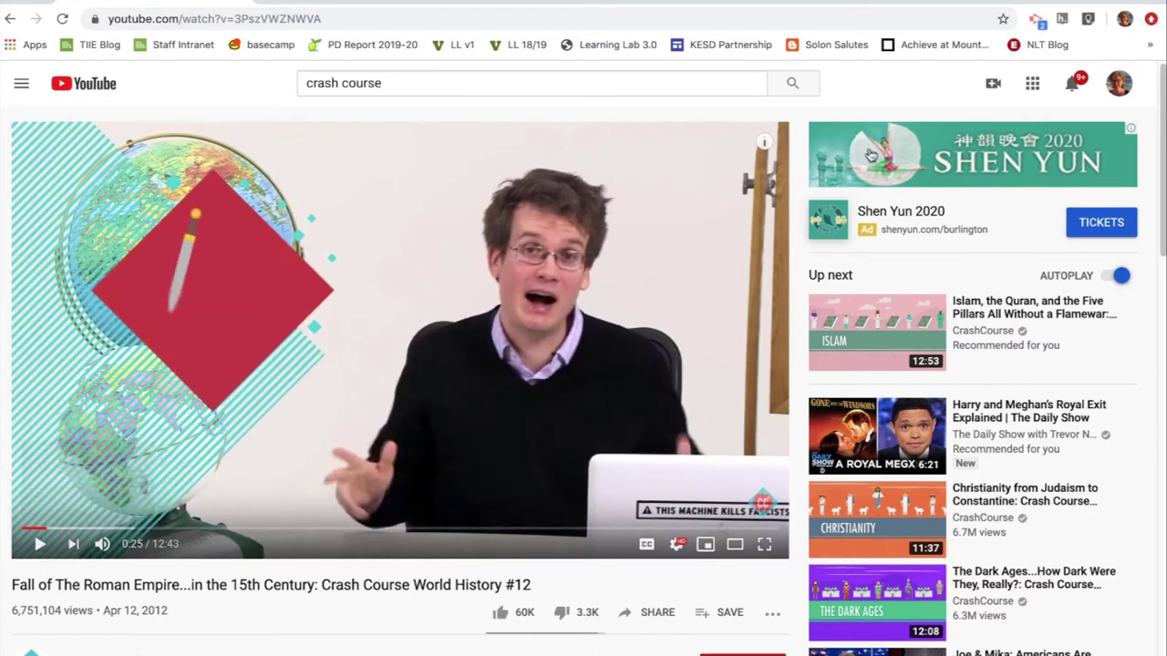
Save the video page to Keep with the browser extension and add the note text ":25 Considerable debate about Fall".
{"action": "left_click", "coordinate": [1088, 20]}
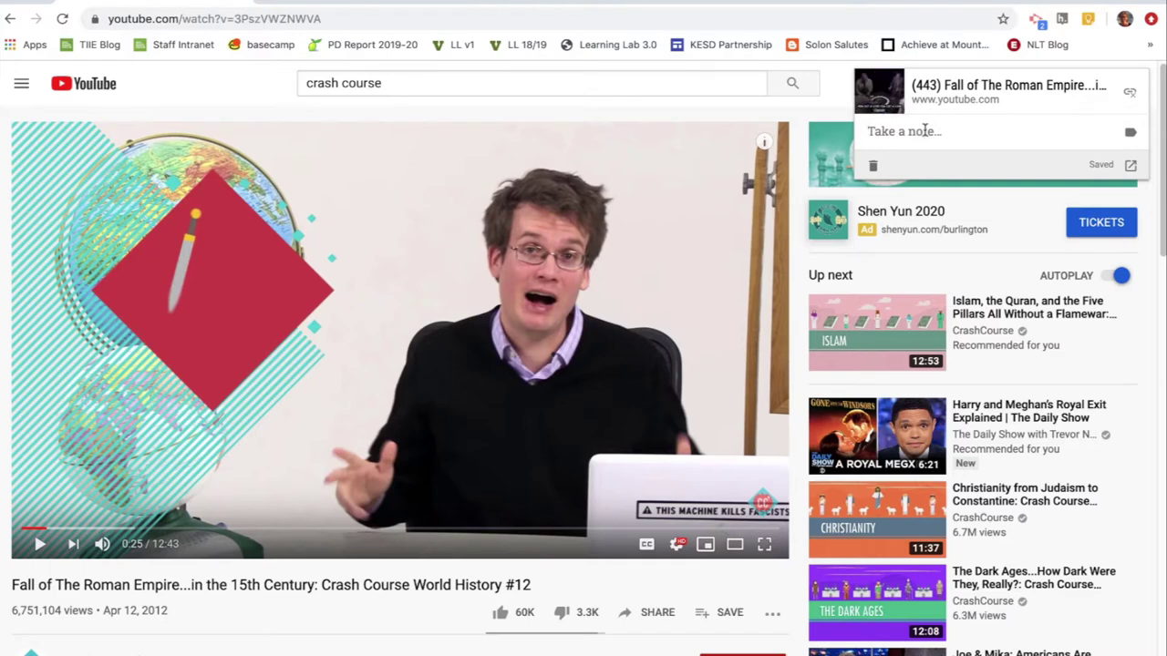
{"action": "left_click", "coordinate": [924, 130]}
{"action": "type", "text": ":25"}
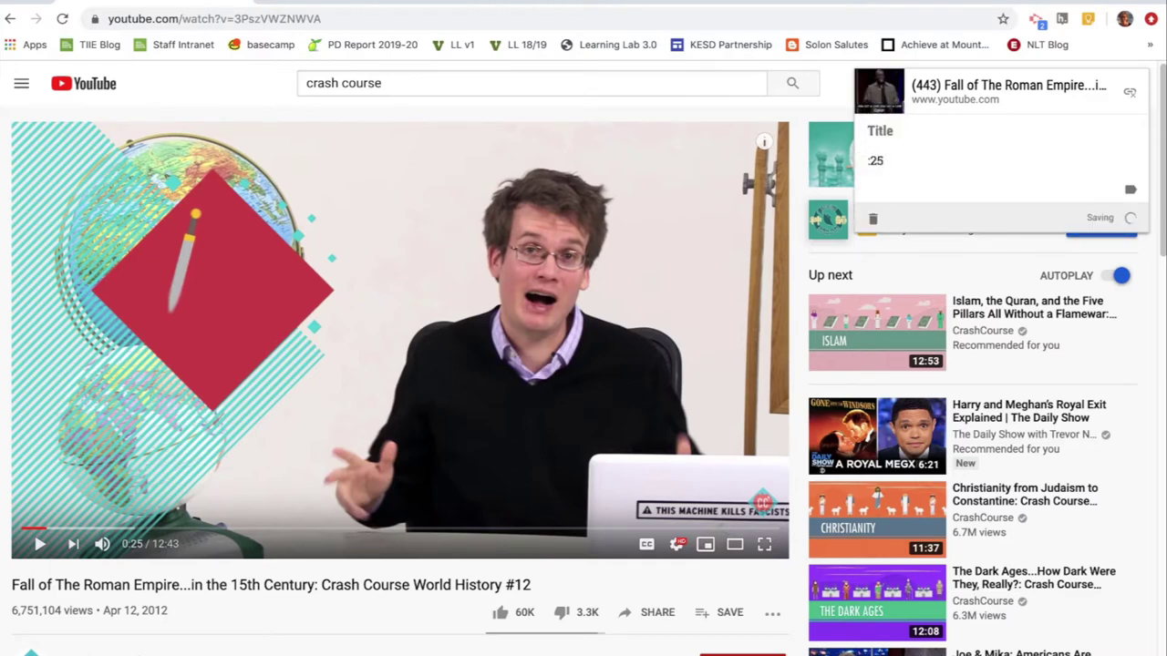
{"action": "type", "text": " Consid"}
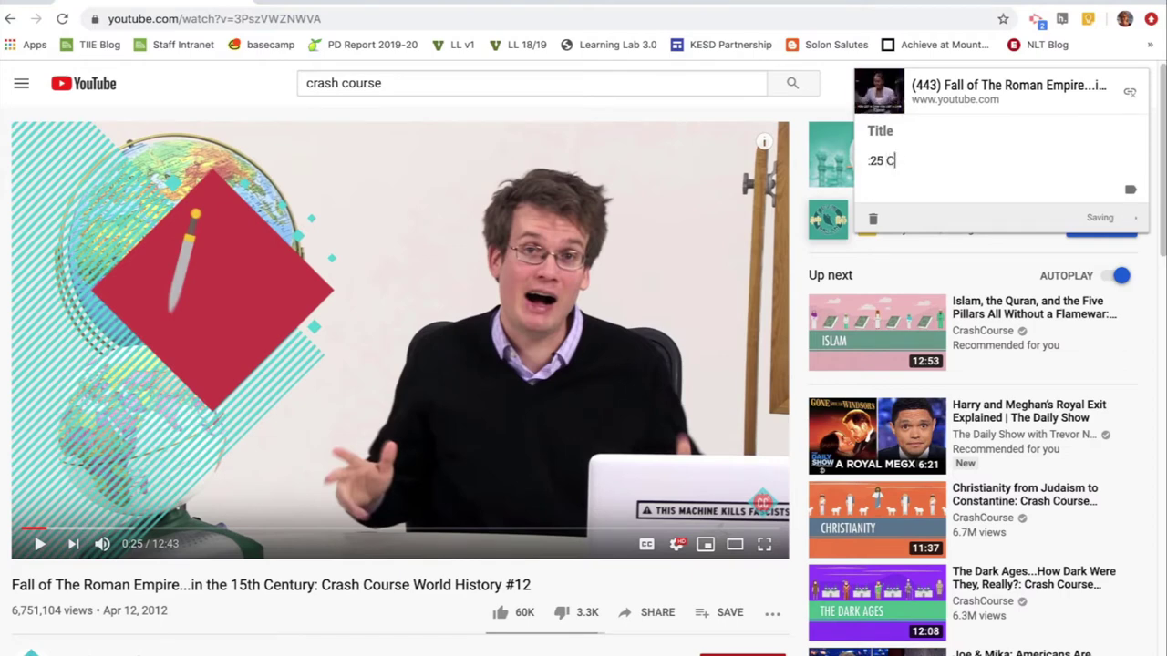
{"action": "key", "text": "BackSpace"}
{"action": "key", "text": "BackSpace"}
{"action": "type", "text": "iderable t"}
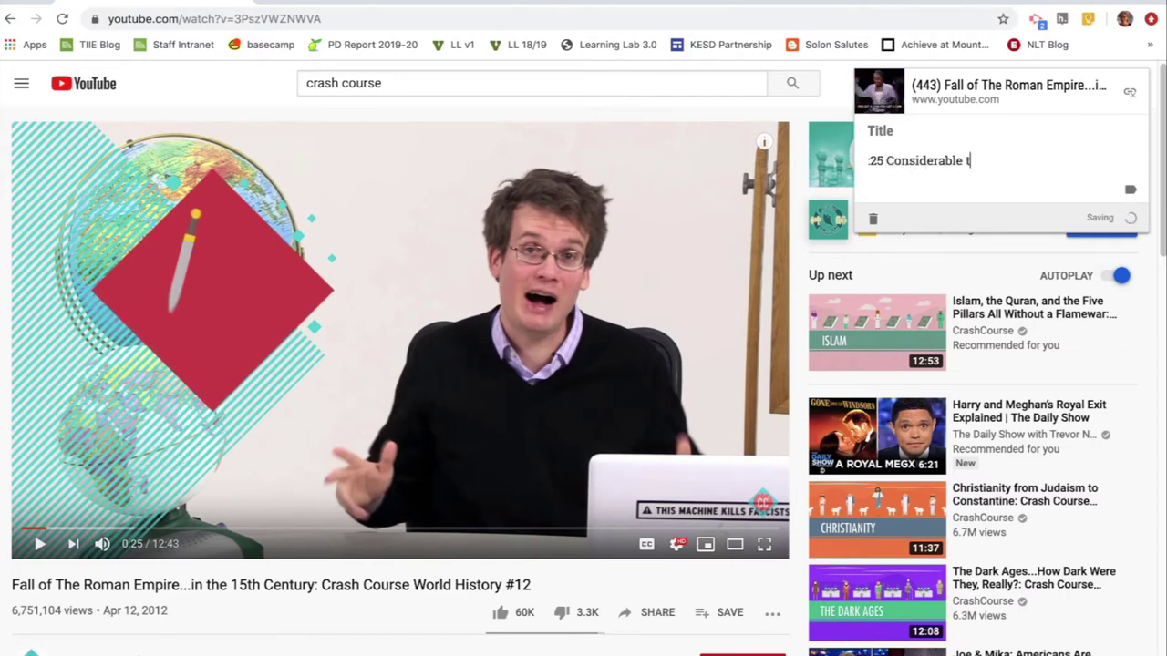
{"action": "key", "text": "BackSpace"}
{"action": "type", "text": "debate abou"}
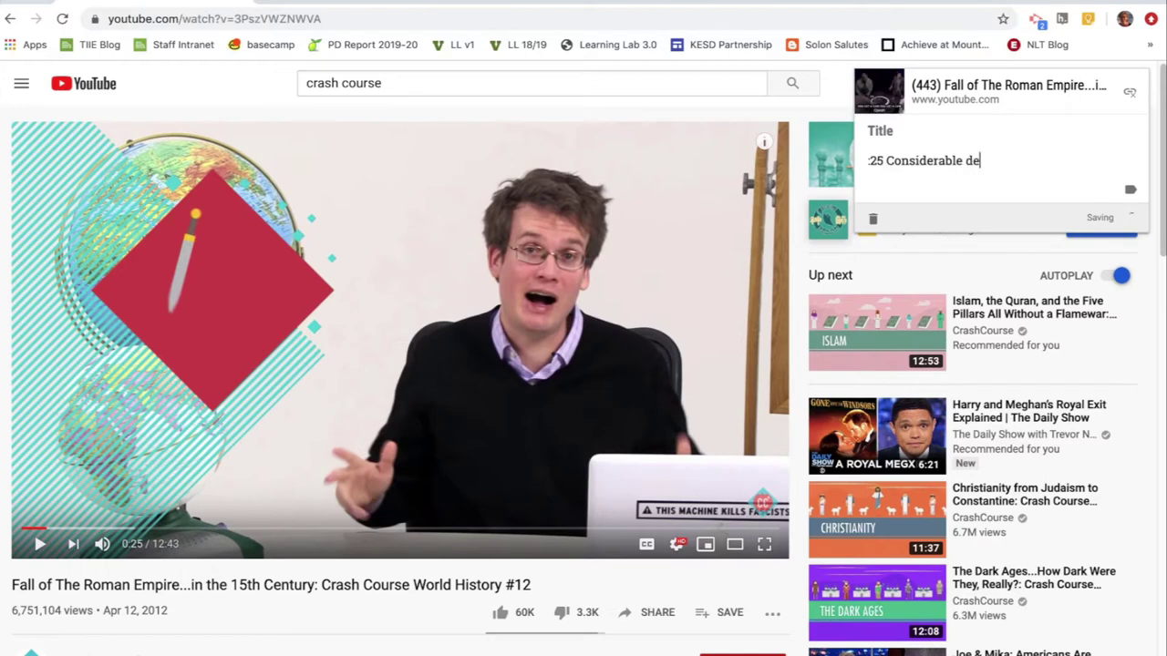
{"action": "type", "text": "t "}
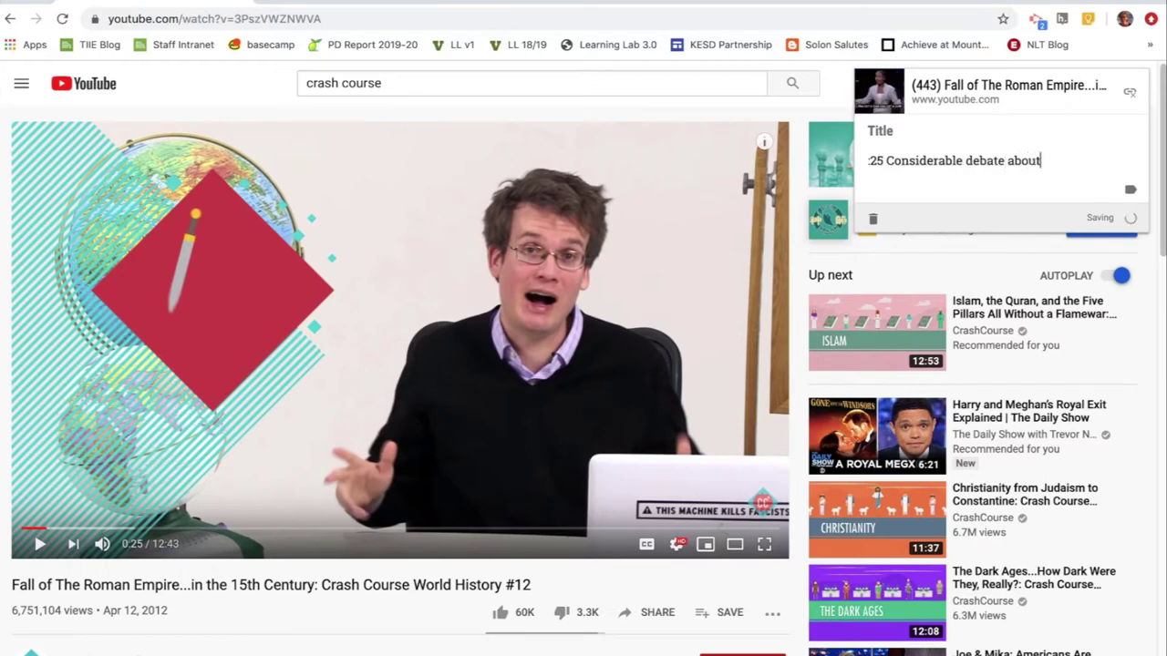
{"action": "type", "text": "Fall"}
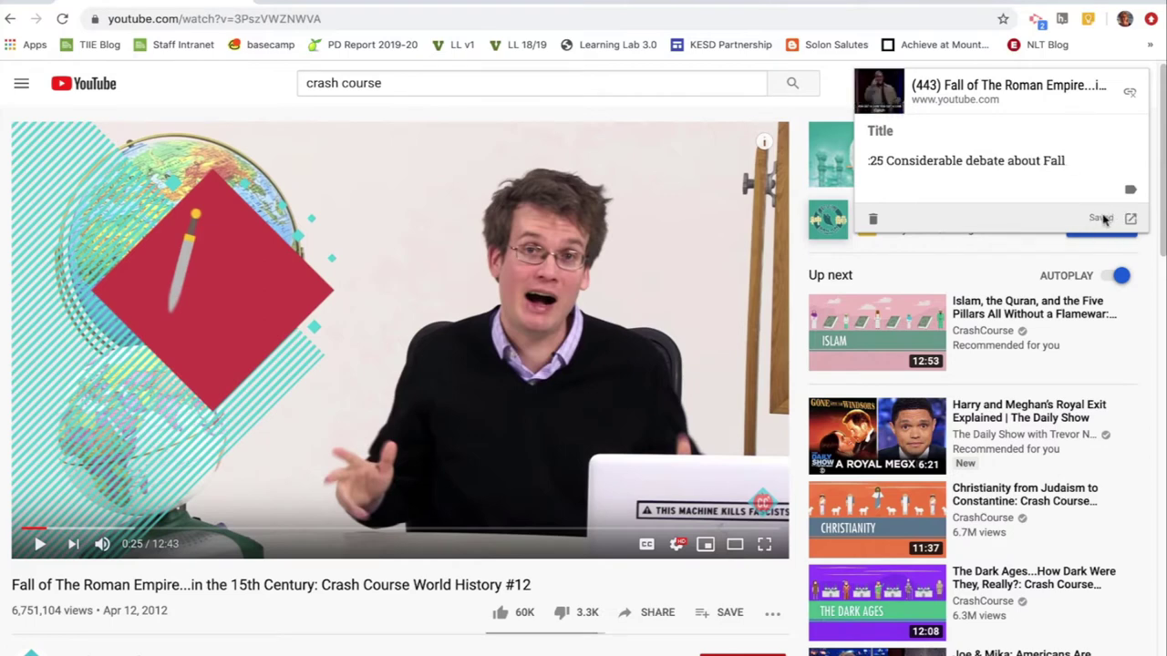
Play the video on to 0:30, pause it, and append "(15th C)" to the page's Keep note.
{"action": "left_click", "coordinate": [39, 544]}
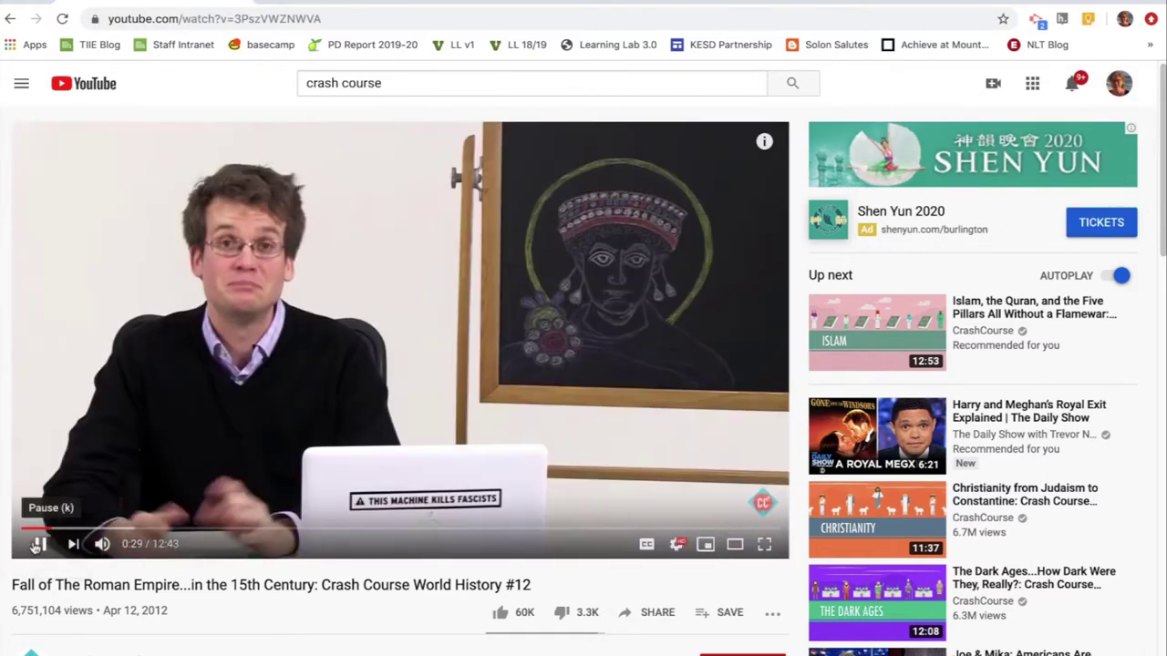
{"action": "left_click", "coordinate": [38, 544]}
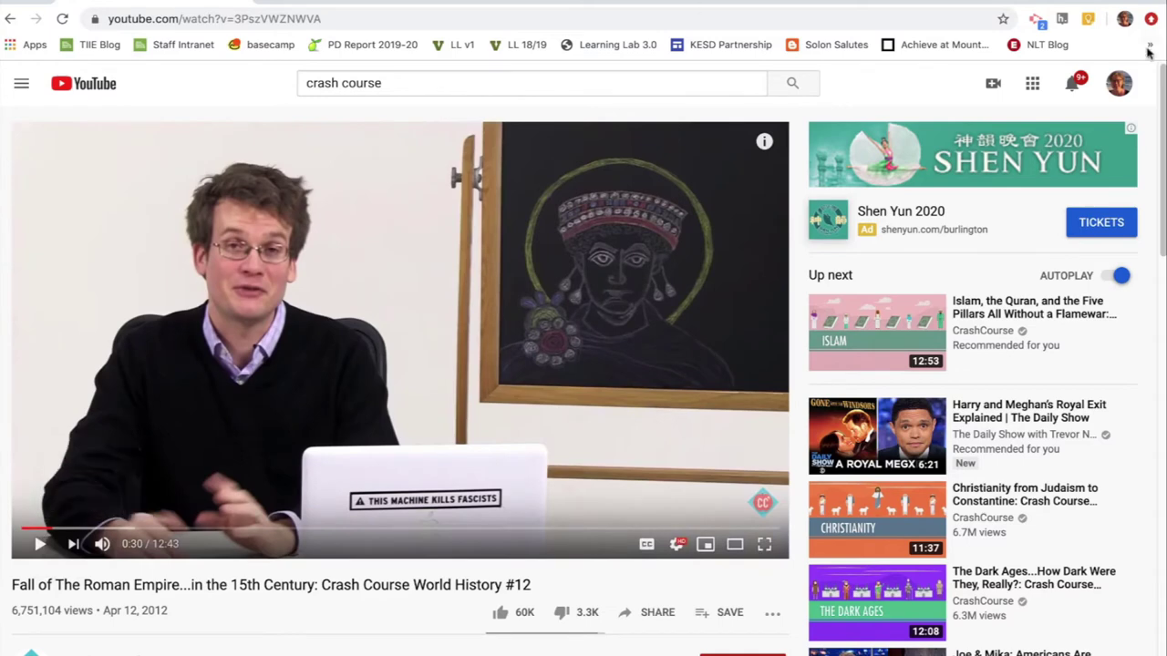
{"action": "left_click", "coordinate": [1088, 20]}
{"action": "type", "text": "(15th"}
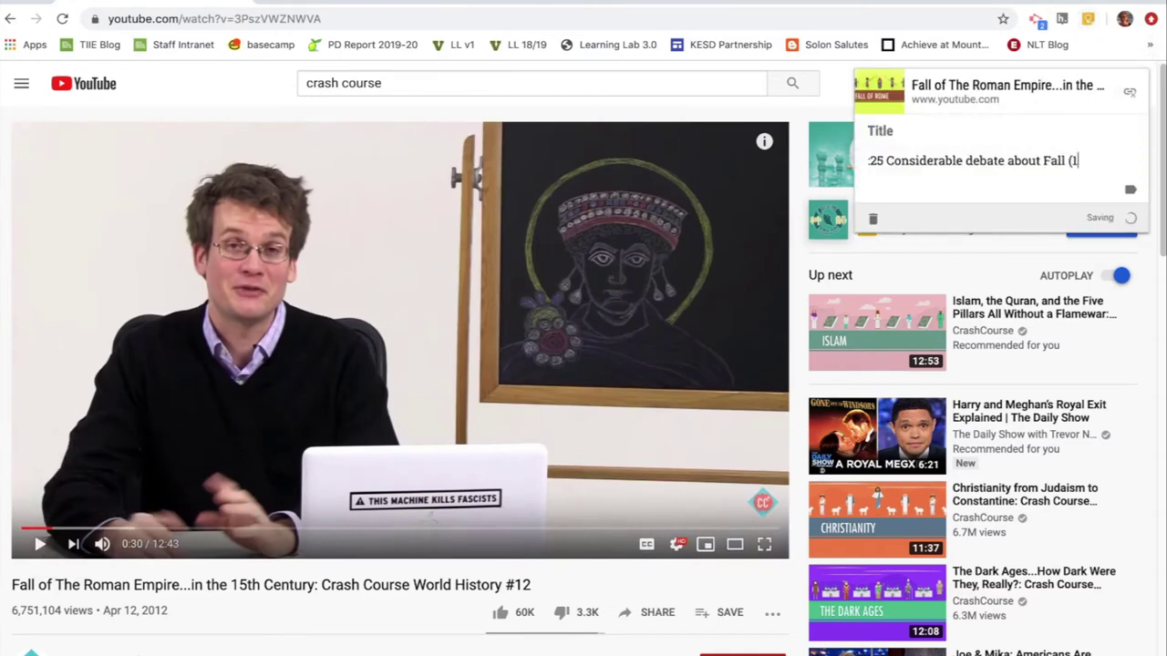
{"action": "type", "text": " Ce"}
{"action": "key", "text": "BackSpace"}
{"action": "type", "text": ")"}
Play the video on to 0:36, pause it, and add the new line ":36 Barbarians" to the Keep note.
{"action": "left_click", "coordinate": [39, 545]}
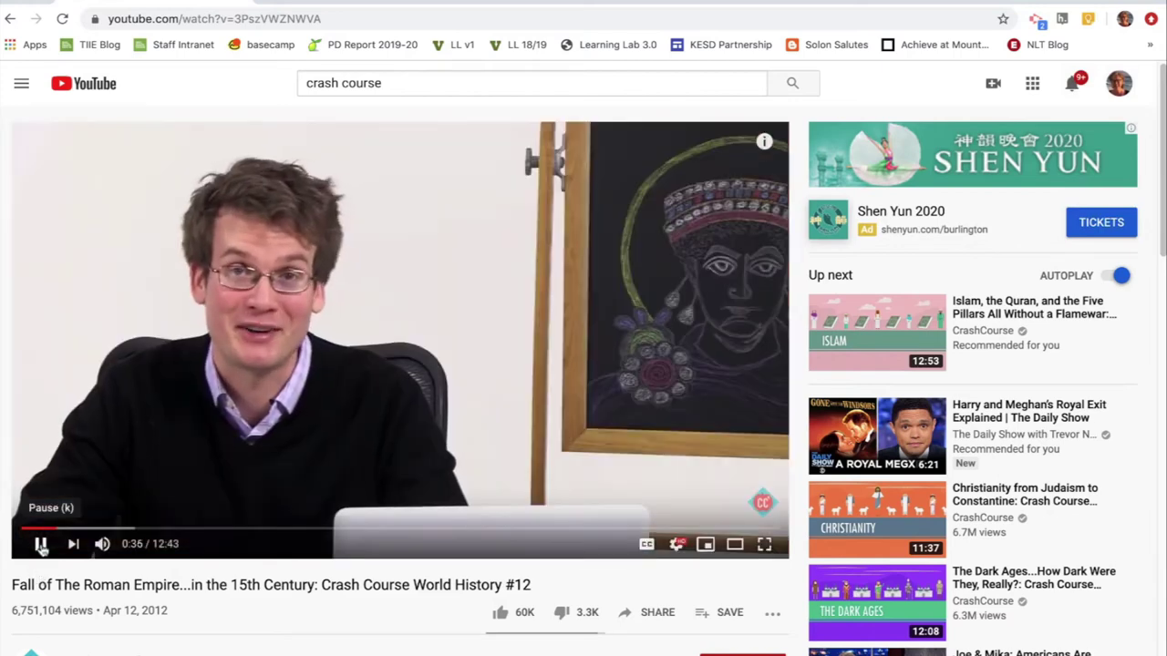
{"action": "left_click", "coordinate": [40, 545]}
{"action": "left_click", "coordinate": [1086, 20]}
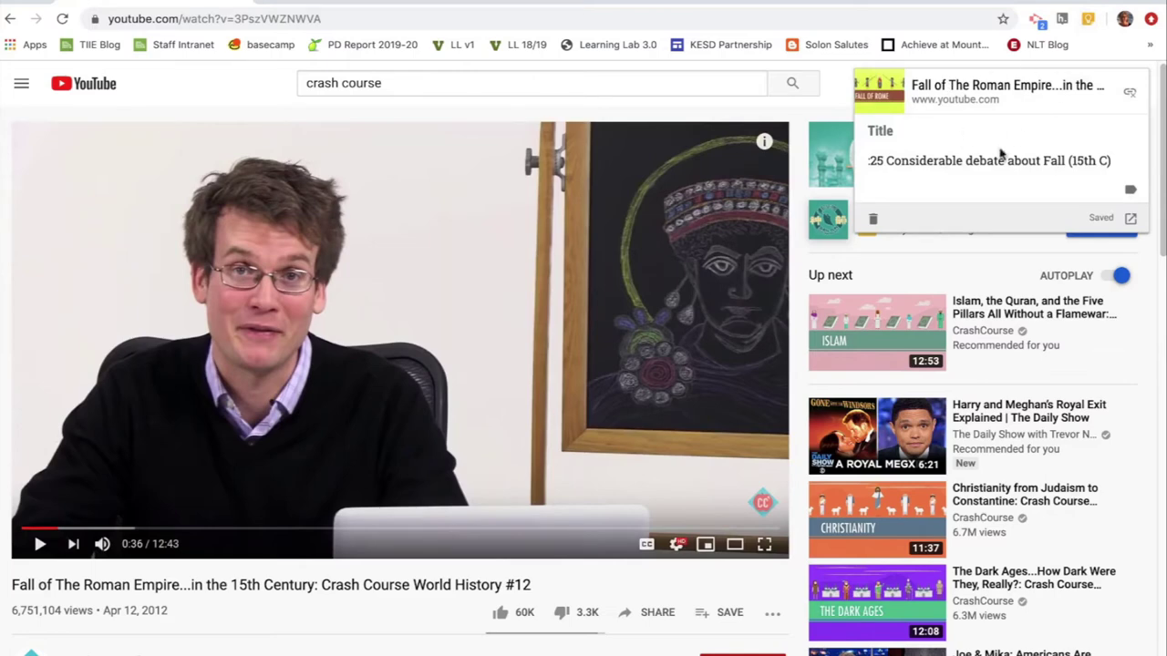
{"action": "key", "text": "Return"}
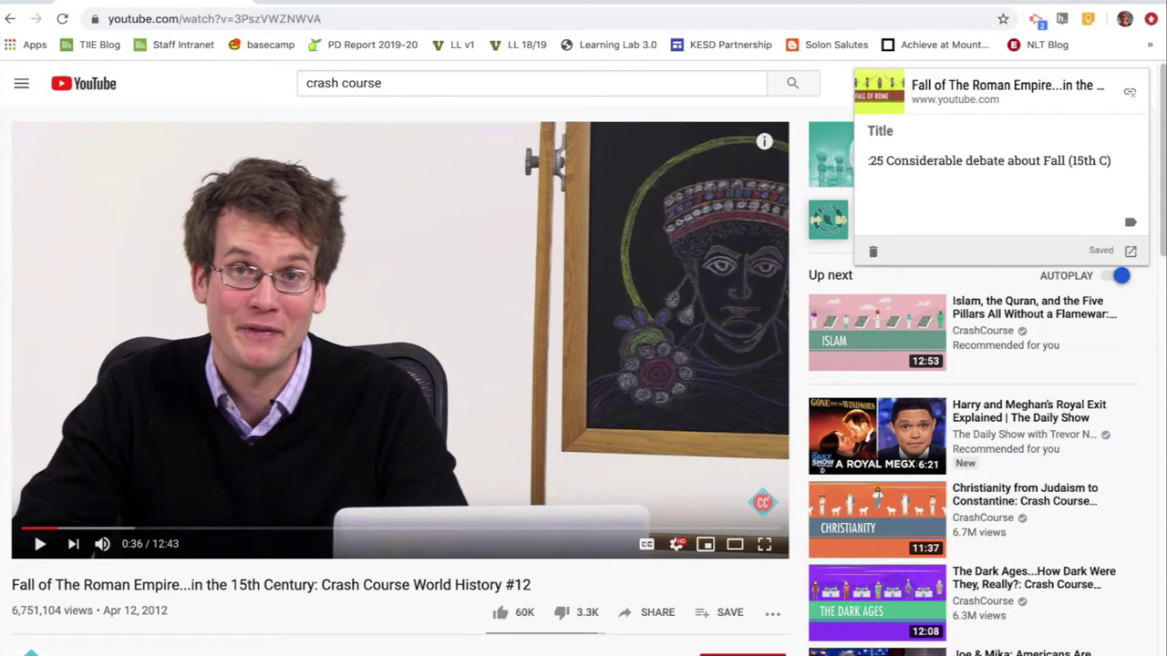
{"action": "type", "text": ":36"}
{"action": "type", "text": "Barbria"}
{"action": "key", "text": "BackSpace"}
{"action": "key", "text": "BackSpace"}
{"action": "key", "text": "BackSpace"}
{"action": "type", "text": "arians"}
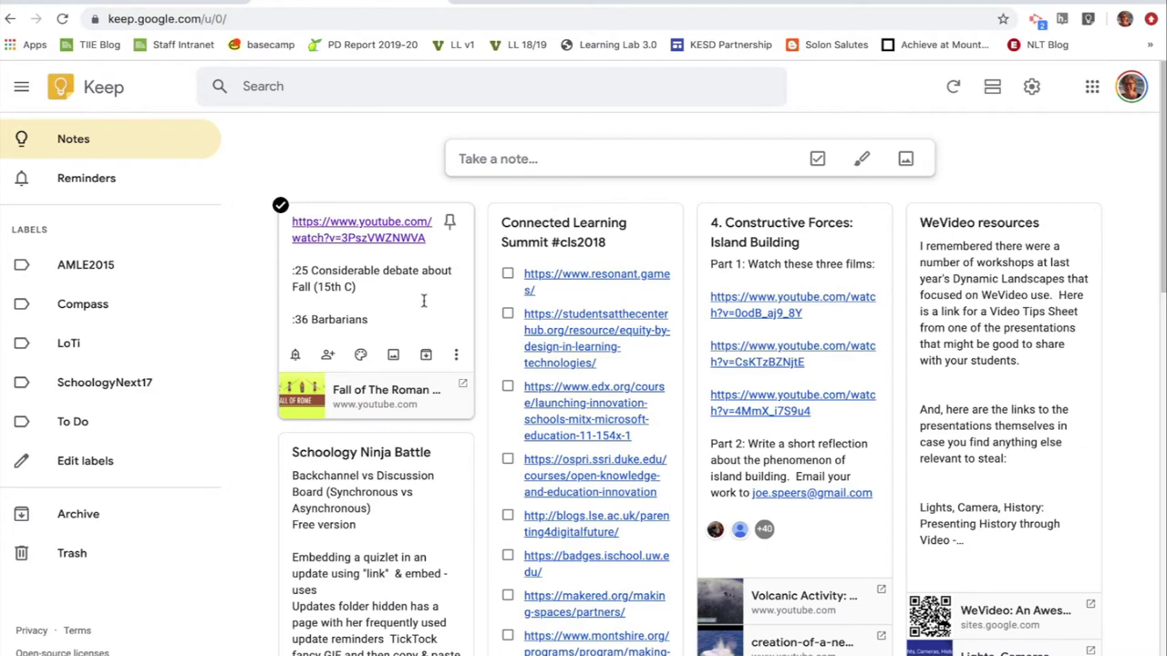
Open the saved Fall of The Roman Empire video note in Keep and title it "Socratic Seminar prep".
{"action": "left_click", "coordinate": [425, 303]}
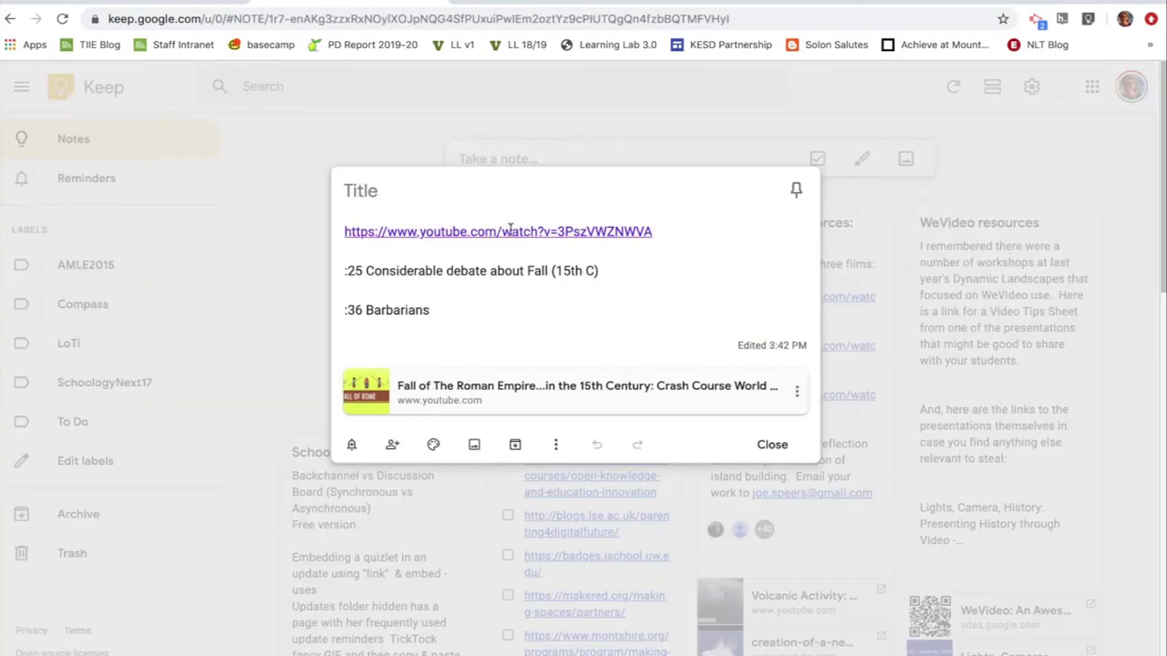
{"action": "left_click", "coordinate": [393, 195]}
{"action": "type", "text": "Socratic "}
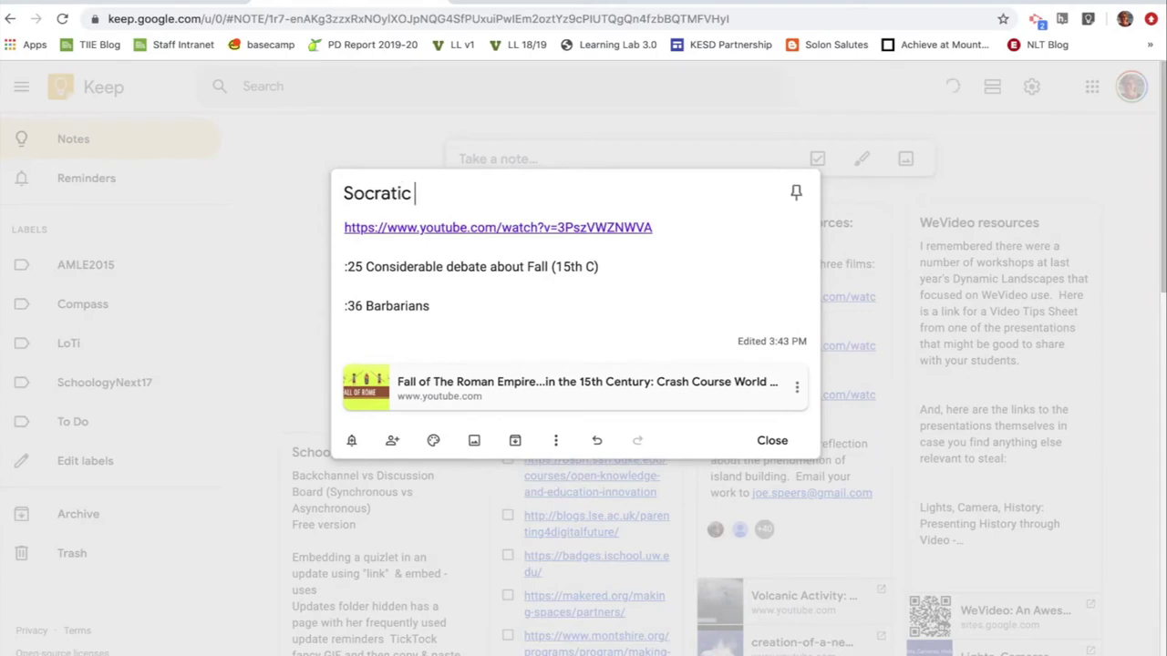
{"action": "type", "text": "Seminar prep"}
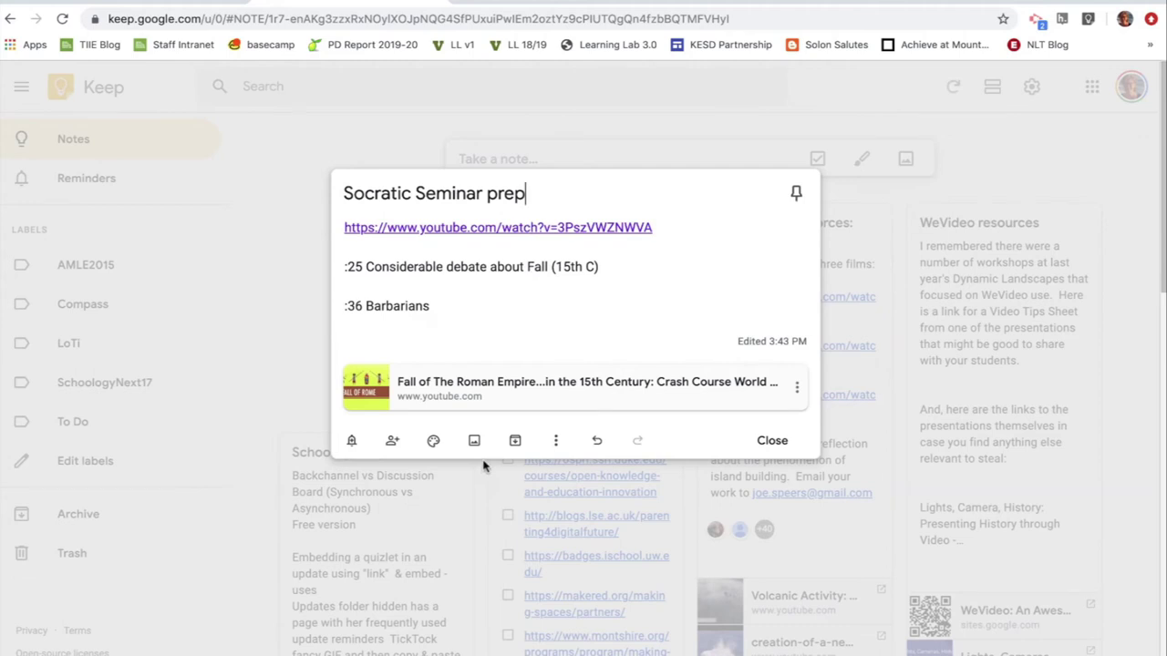
Create a new label "Socratic Seminar" on the Socratic Seminar prep note and close the note.
{"action": "left_click", "coordinate": [558, 441]}
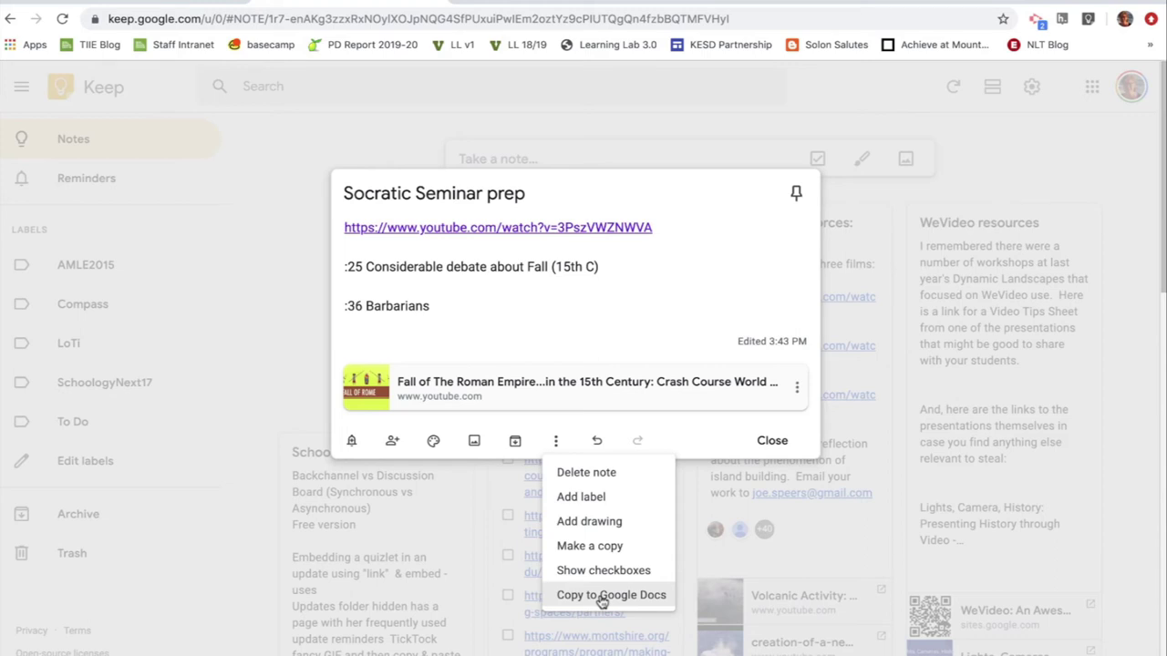
{"action": "left_click", "coordinate": [594, 497]}
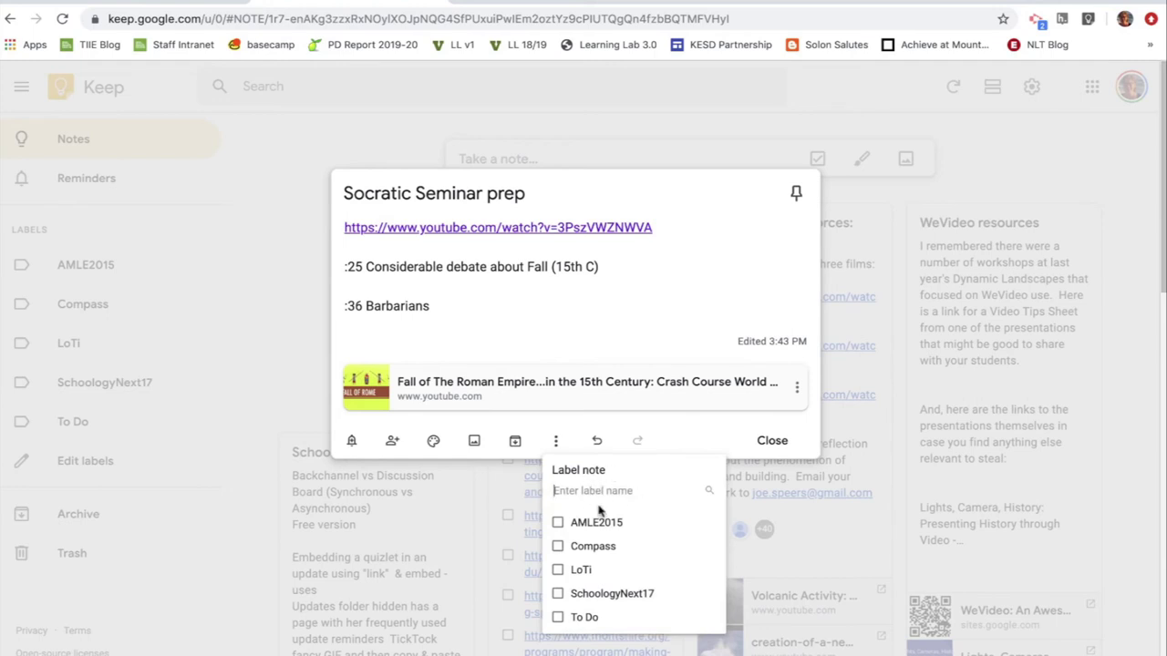
{"action": "type", "text": "Socr"}
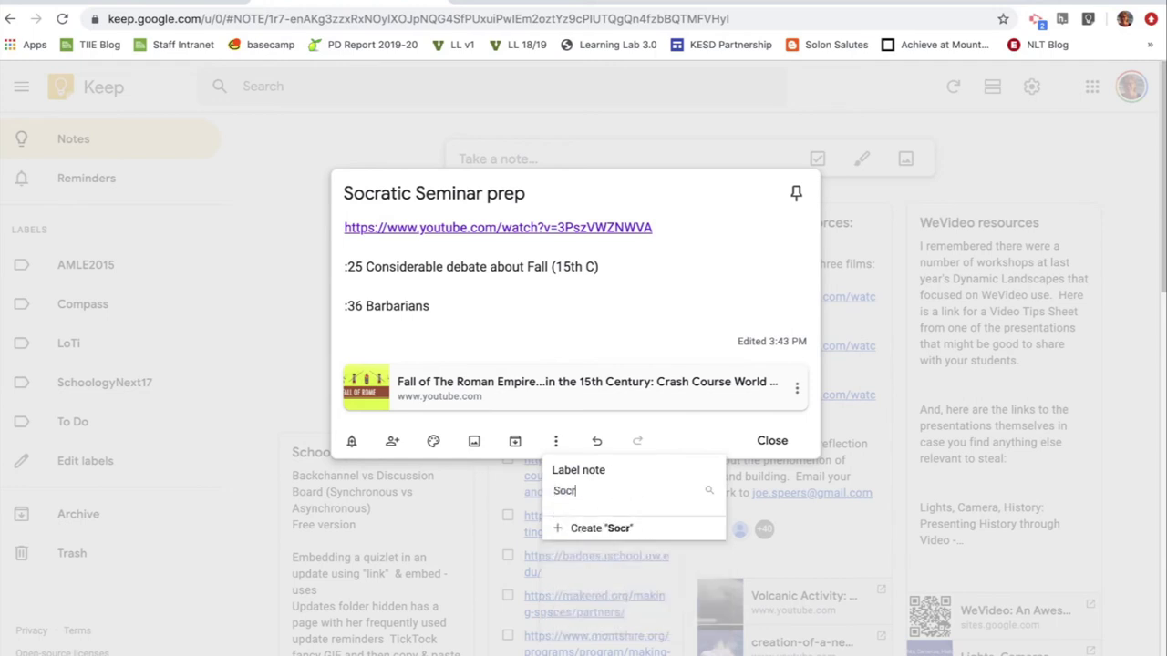
{"action": "type", "text": "atic Seminar"}
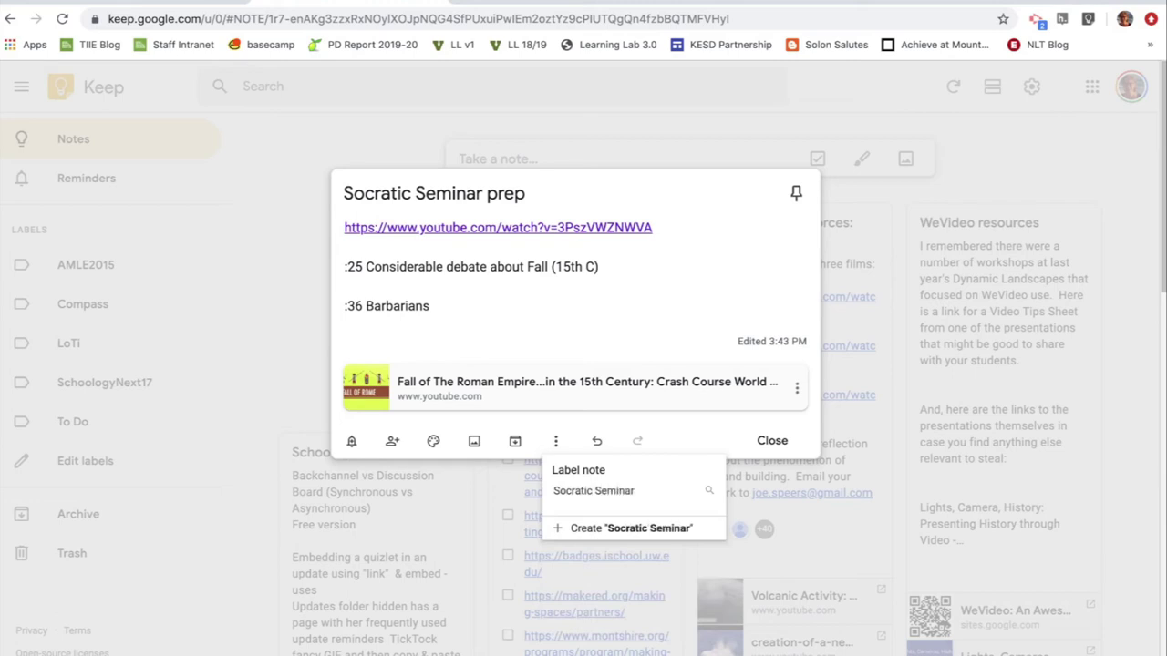
{"action": "key", "text": "Return"}
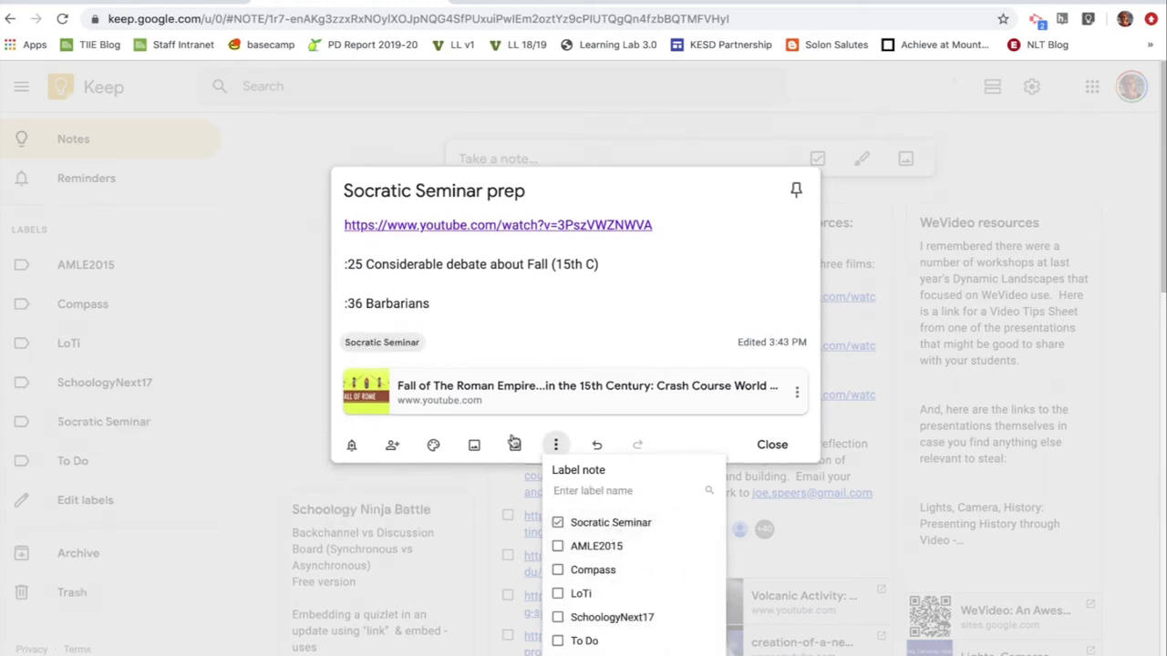
{"action": "left_click", "coordinate": [277, 429]}
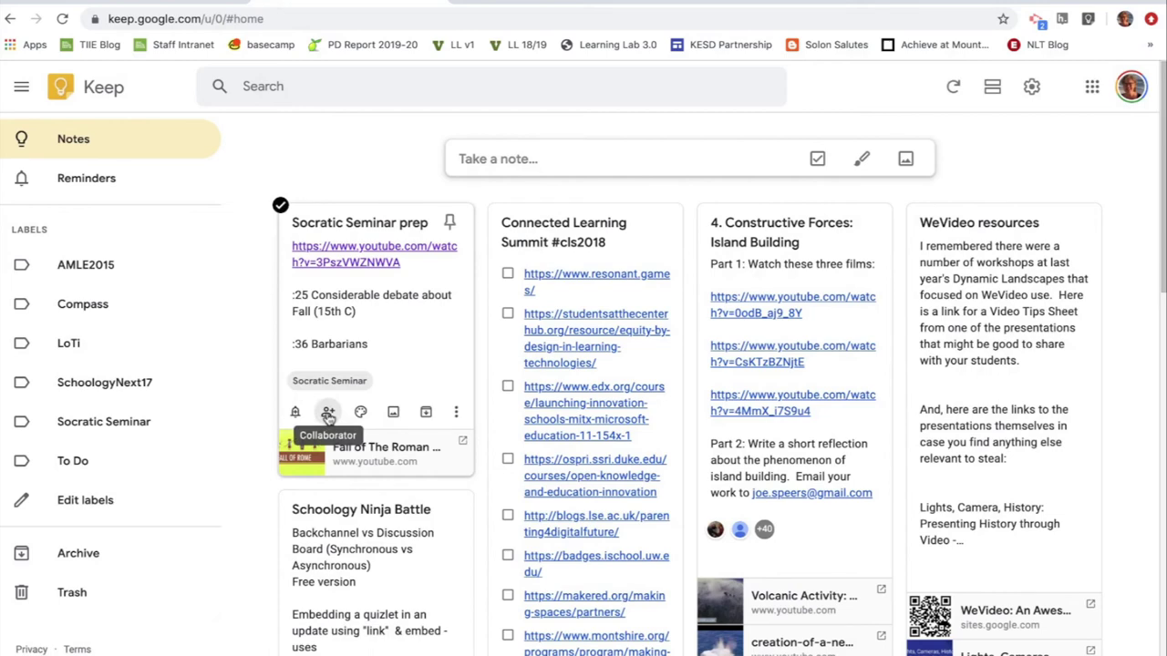
View the collaborator settings of the Socratic Seminar prep note, leave without sharing it, and close the note.
{"action": "left_click", "coordinate": [328, 413]}
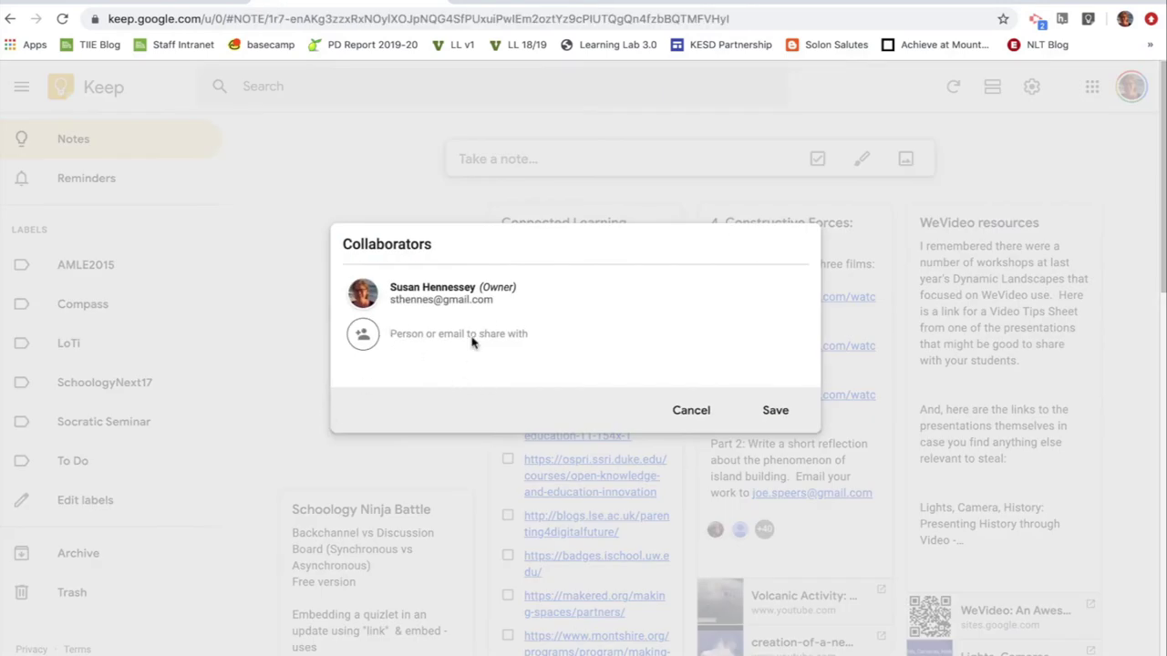
{"action": "left_click", "coordinate": [689, 412]}
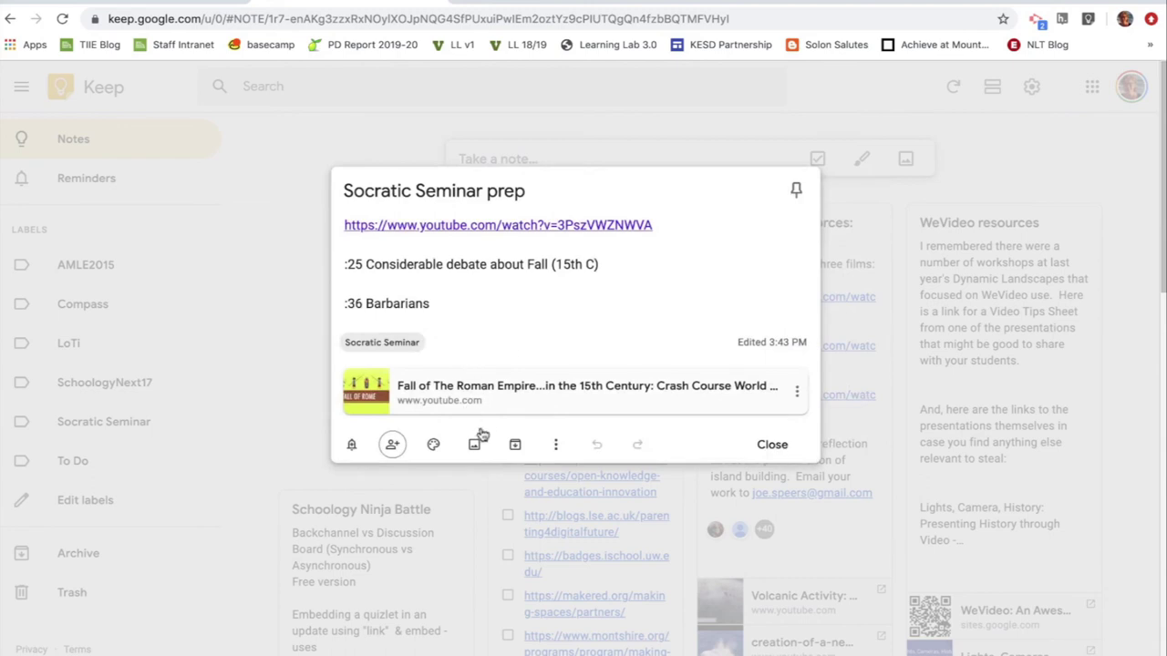
{"action": "mouse_move", "coordinate": [435, 445]}
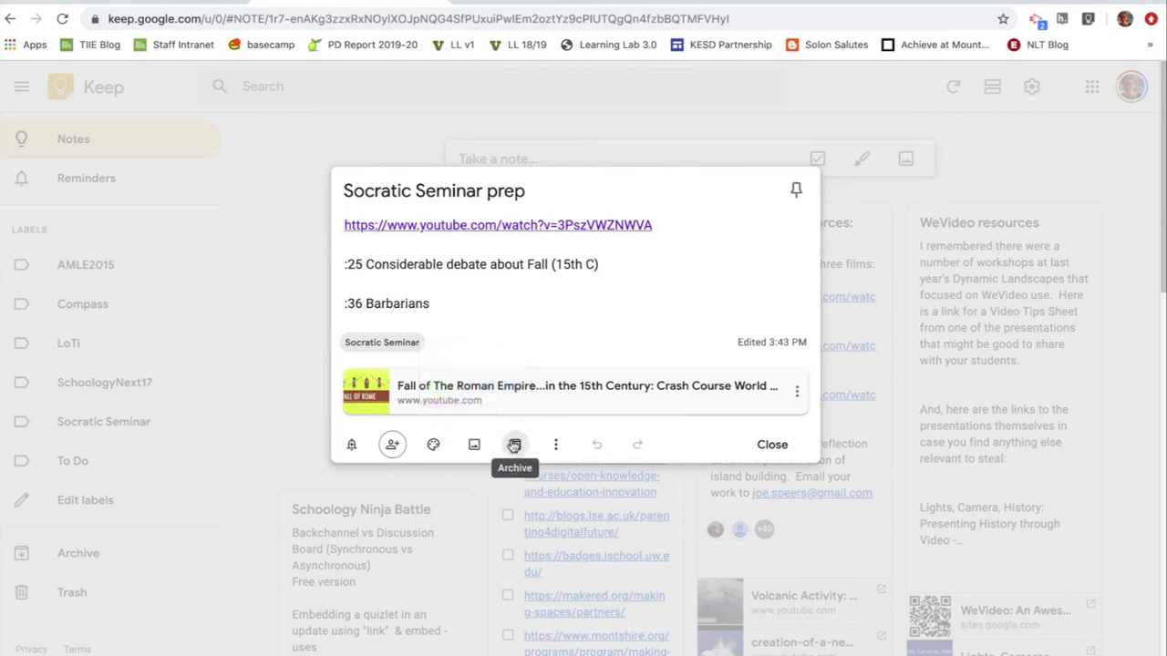
{"action": "left_click", "coordinate": [773, 445]}
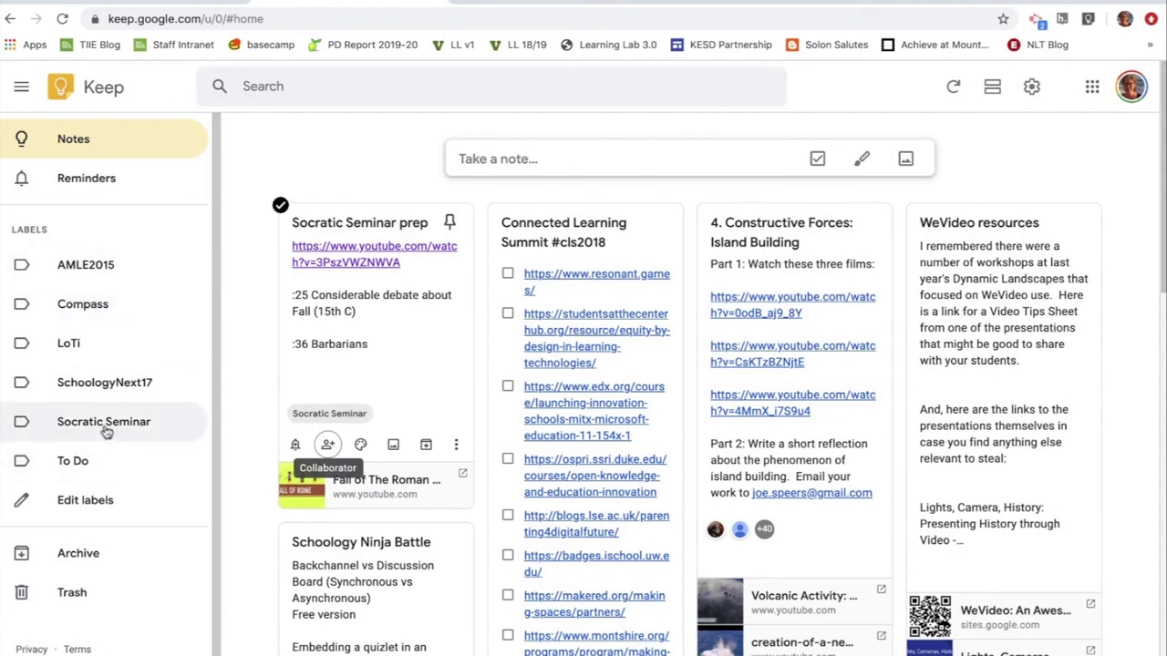
Change the background colour of the Socratic Seminar prep note to Orange.
{"action": "mouse_move", "coordinate": [361, 444]}
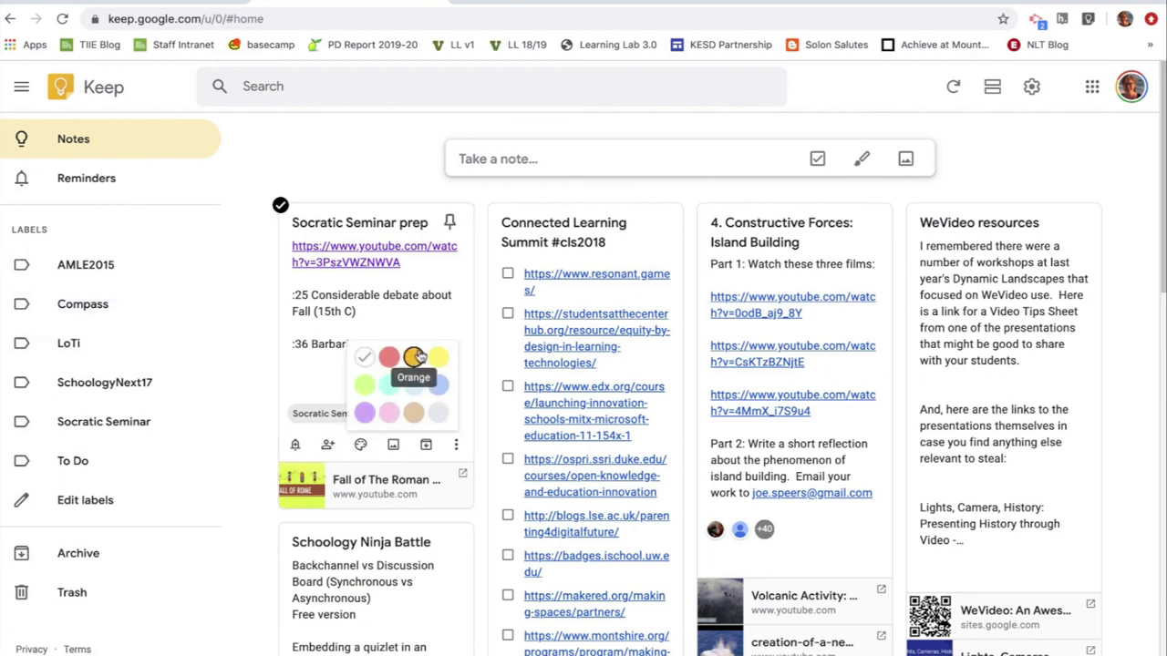
{"action": "left_click", "coordinate": [413, 356]}
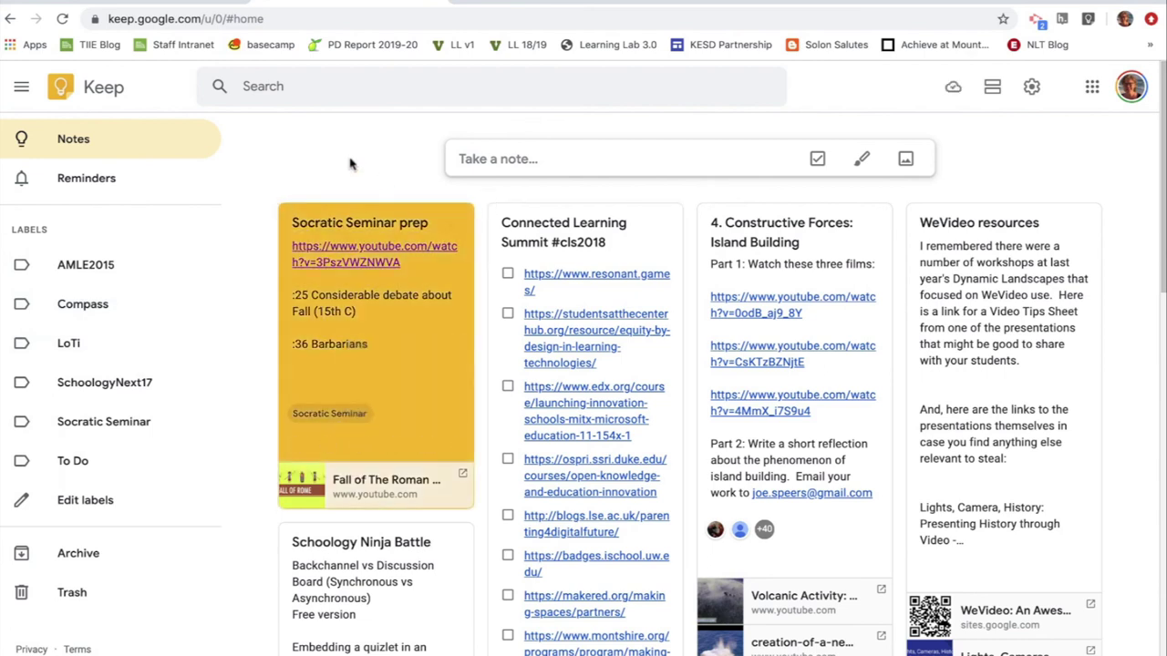